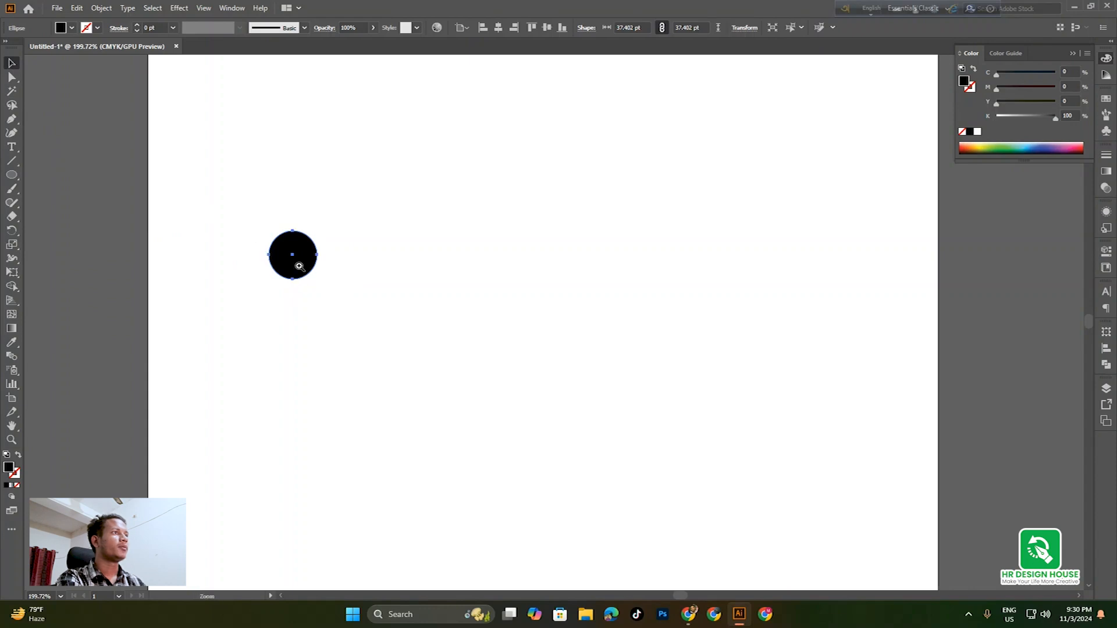
# Scroll the view right across the artboard holding the small black circle
pyautogui.hscroll(2, 349, 303)
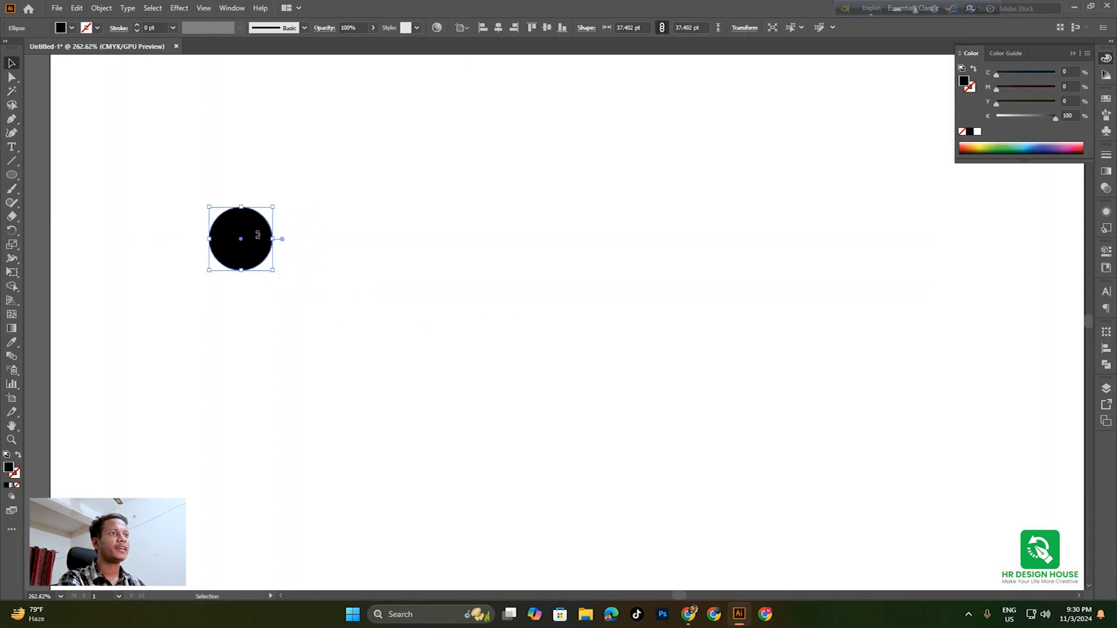
# Give the circle a gradient fill running vertically from top to bottom
pyautogui.click(12, 331)
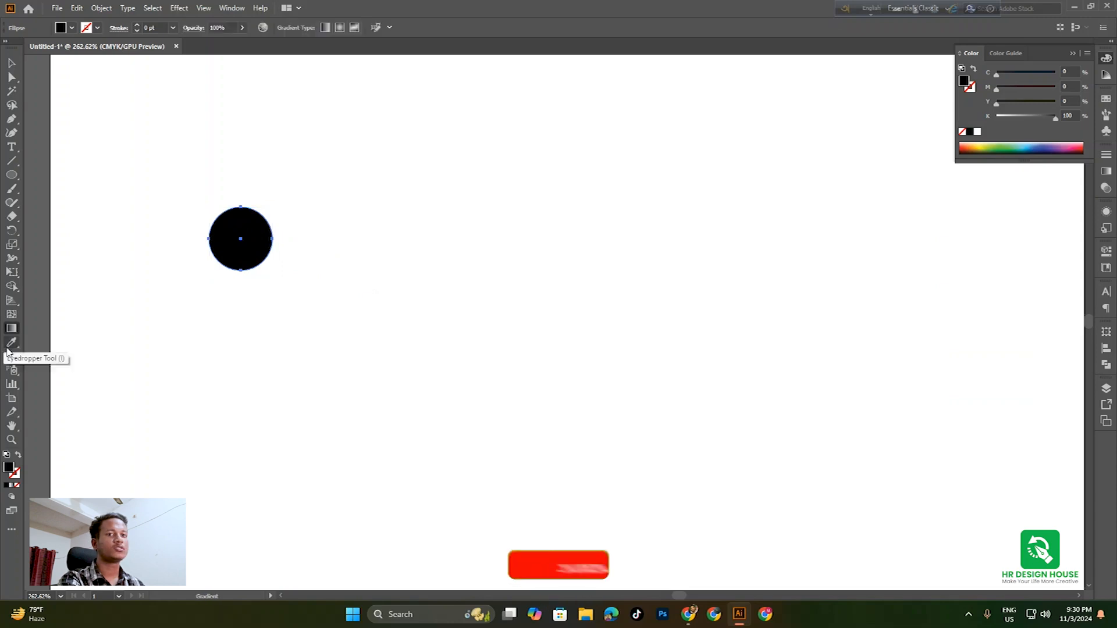
pyautogui.click(239, 239)
pyautogui.hotkey('ctrl', 'space')
pyautogui.moveTo(242, 218); pyautogui.dragTo(345, 324)
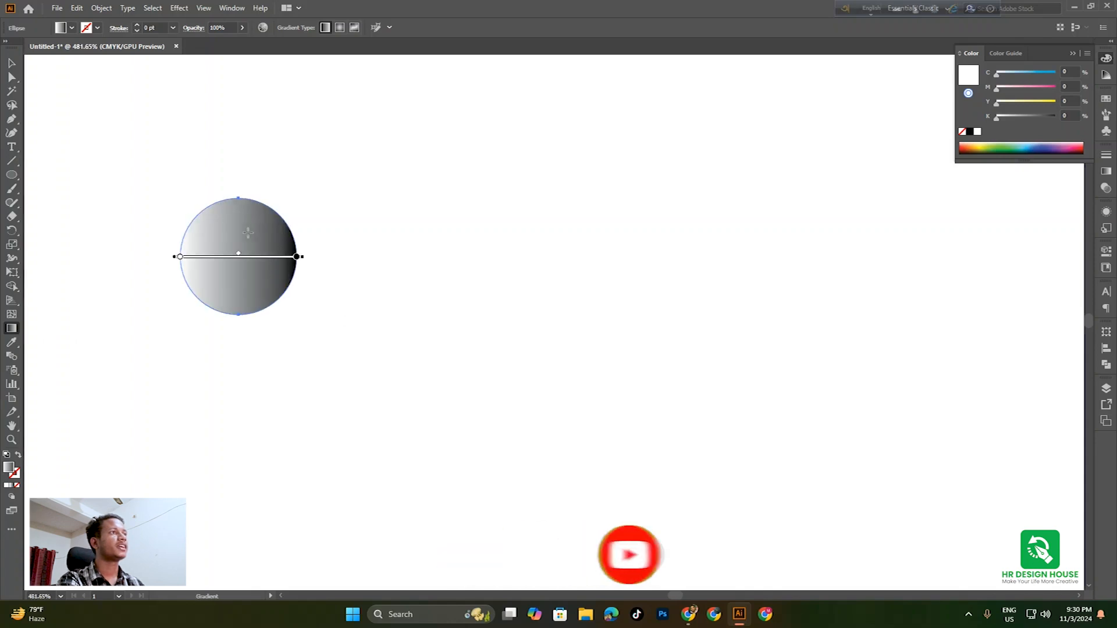
pyautogui.moveTo(242, 189)
pyautogui.mouseDown()
pyautogui.moveTo(224, 308)
pyautogui.moveTo(238, 317)
pyautogui.mouseUp()
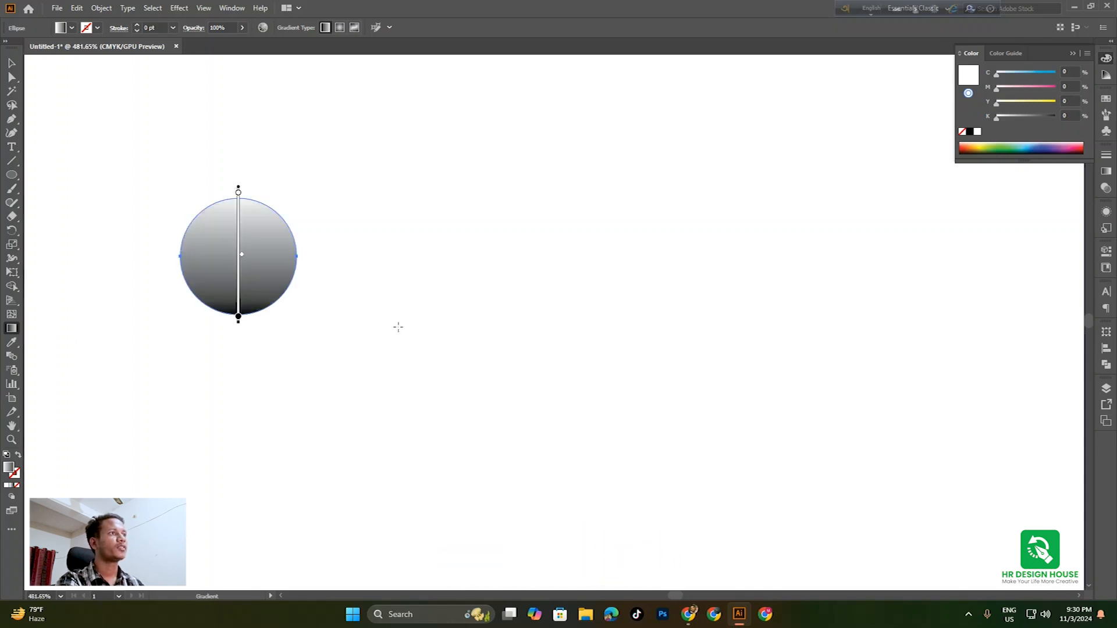
# Make the top gradient stop light green and the bottom stop dark green, then deselect
pyautogui.doubleClick(238, 192)
pyautogui.click(228, 227)
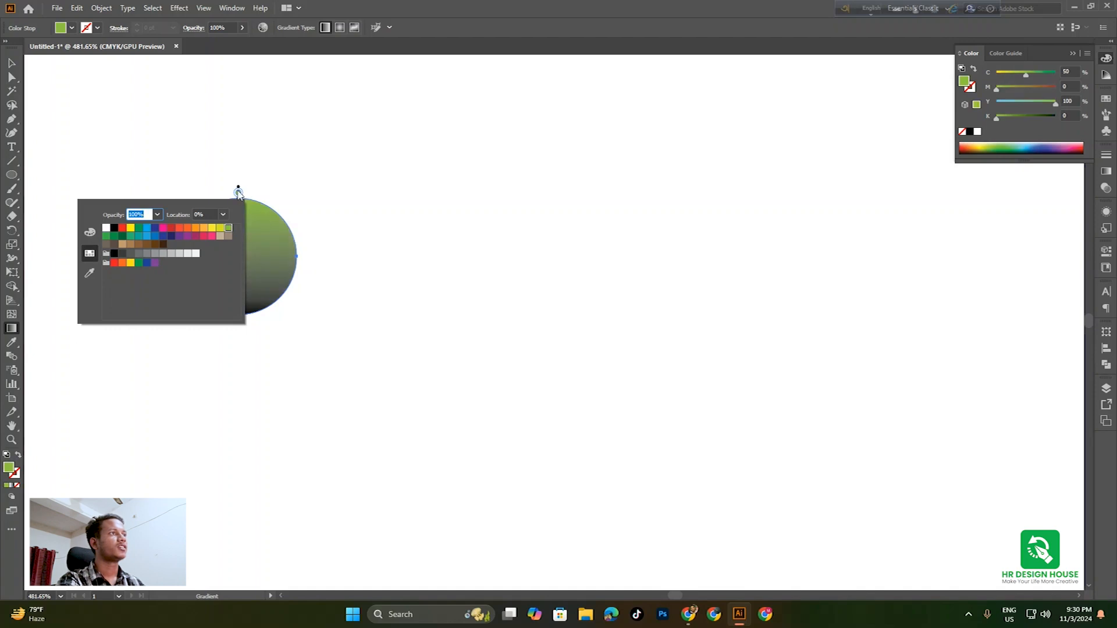
pyautogui.click(238, 192)
pyautogui.doubleClick(238, 318)
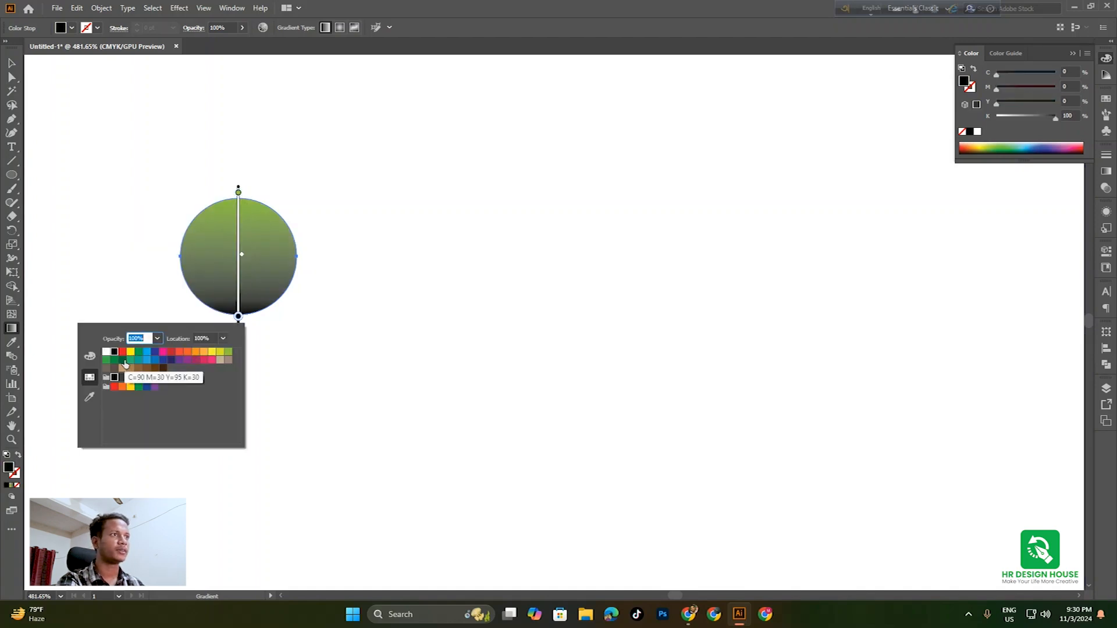
pyautogui.click(122, 360)
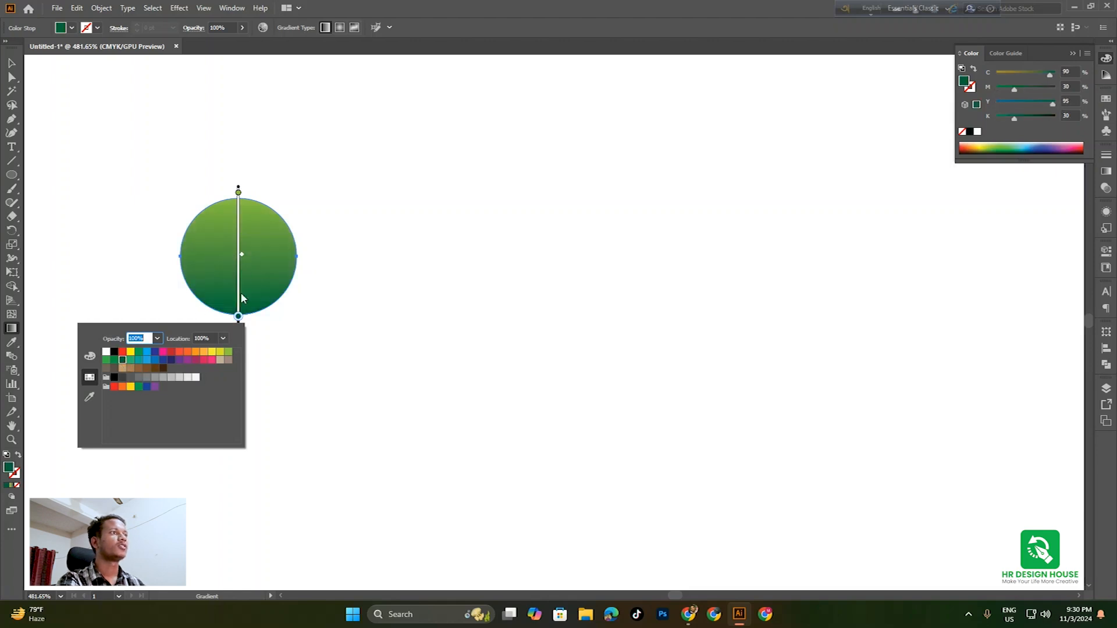
pyautogui.click(240, 317)
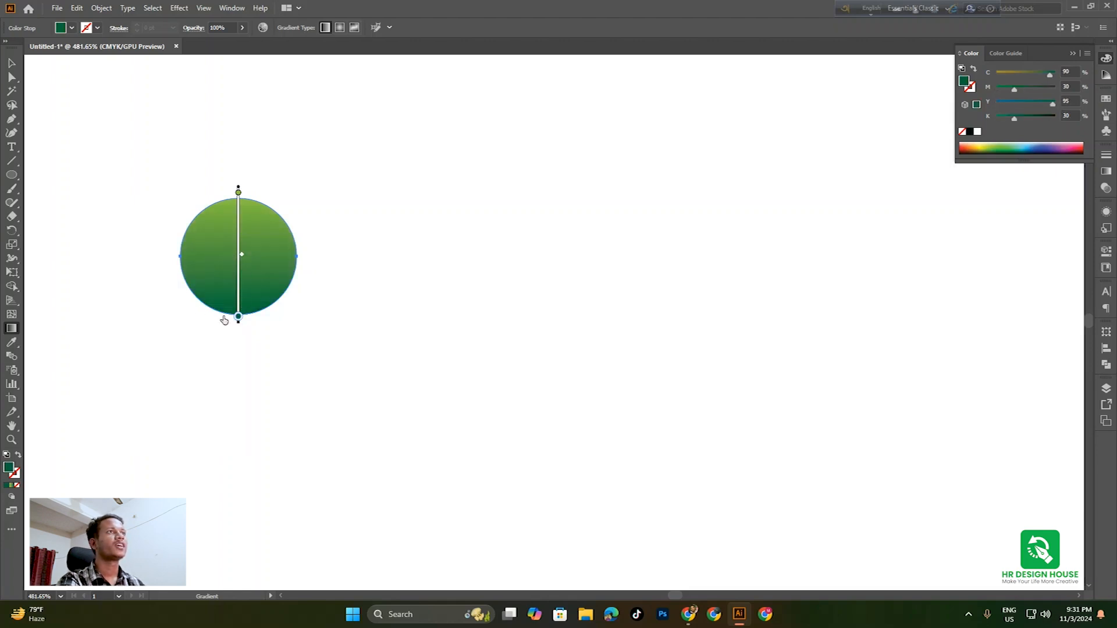
pyautogui.click(12, 62)
pyautogui.click(331, 289)
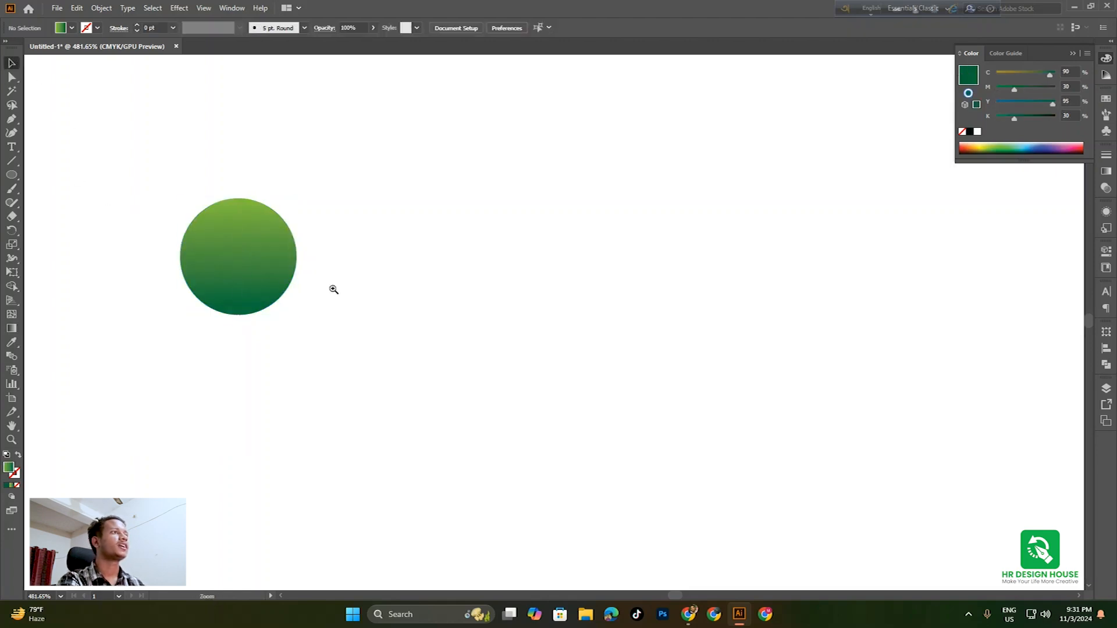
# Alt-drag a copy of the gradient circle slightly to the right
pyautogui.scroll(-2, 332, 289)
pyautogui.click(271, 273)
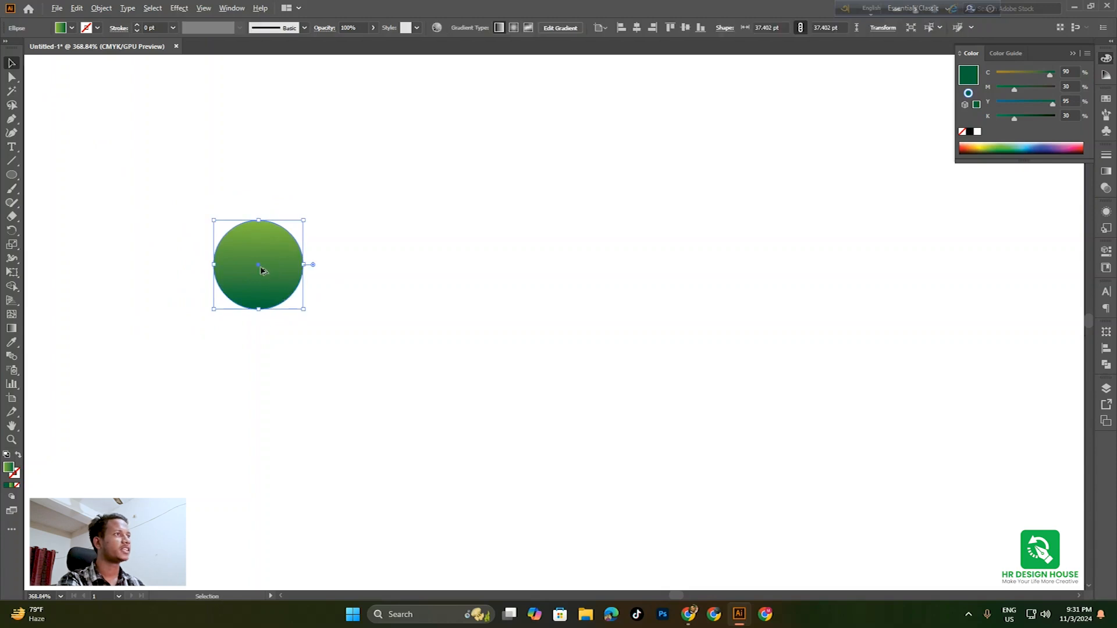
pyautogui.moveTo(248, 272); pyautogui.dragTo(275, 273)
pyautogui.scroll(-3, 494, 323)
pyautogui.moveTo(587, 378); pyautogui.dragTo(499, 384)
pyautogui.scroll(1, 350, 323)
pyautogui.moveTo(414, 350); pyautogui.dragTo(417, 351)
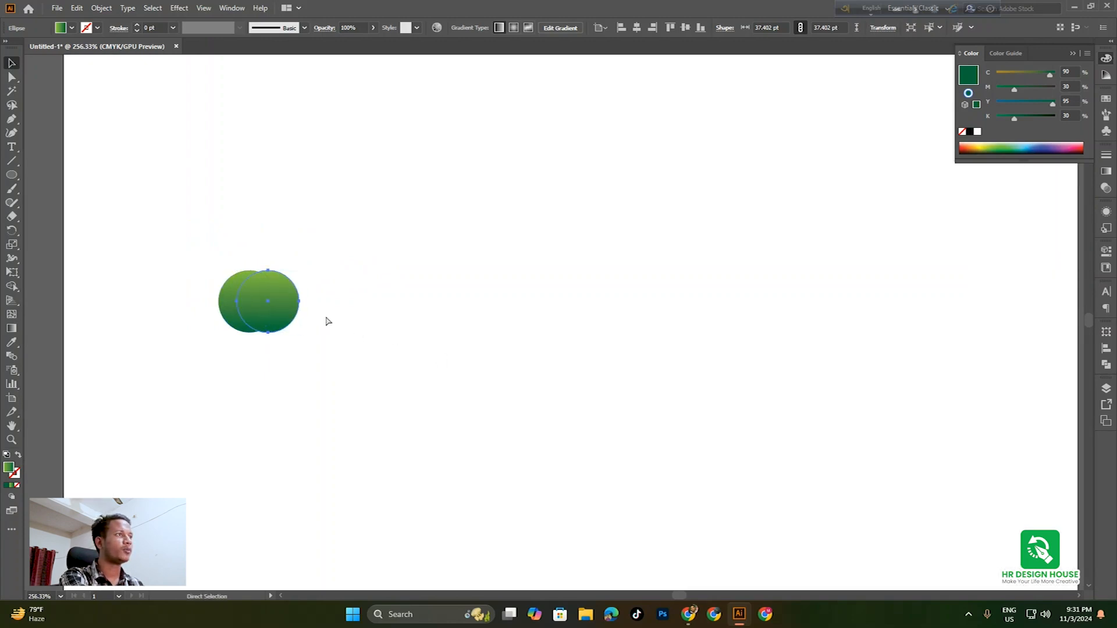
# Repeat the copy with Ctrl+D to lengthen the row, then select every circle in it
pyautogui.hotkey('ctrl', 'd')
pyautogui.hotkey('ctrl', 'd')
pyautogui.hotkey('ctrl', 'd')
pyautogui.hotkey('ctrl', 'd')
pyautogui.hotkey('ctrl', 'd')
pyautogui.hotkey('ctrl', 'd')
pyautogui.hotkey('ctrl', 'd')
pyautogui.hotkey('ctrl', 'd')
pyautogui.hotkey('ctrl', 'd')
pyautogui.hotkey('ctrl', 'd')
pyautogui.hotkey('ctrl', 'd')
pyautogui.hotkey('ctrl', 'd')
pyautogui.hotkey('ctrl', 'd')
pyautogui.hotkey('ctrl', 'd')
pyautogui.hotkey('ctrl', 'd')
pyautogui.hotkey('ctrl', 'd')
pyautogui.hotkey('ctrl', 'd')
pyautogui.hotkey('ctrl', 'd')
pyautogui.hotkey('ctrl', 'd')
pyautogui.hotkey('ctrl', 'd')
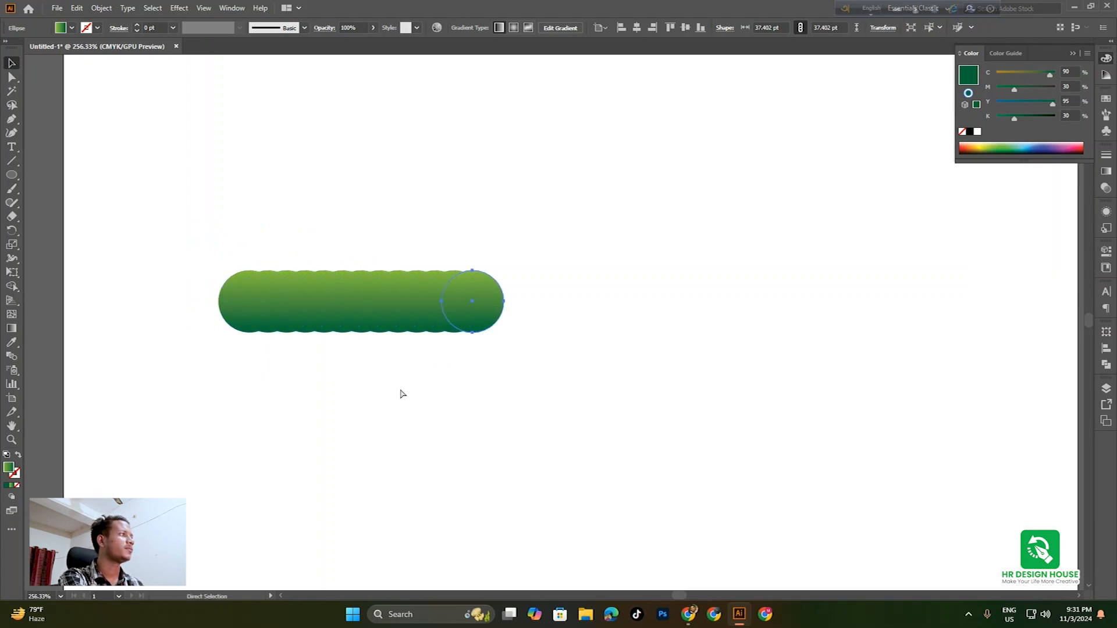
pyautogui.hotkey('ctrl', 'd')
pyautogui.hotkey('ctrl', 'd')
pyautogui.hotkey('ctrl', 'd')
pyautogui.hotkey('ctrl', 'd')
pyautogui.hotkey('ctrl', 'd')
pyautogui.hotkey('ctrl', 'd')
pyautogui.hotkey('ctrl', 'd')
pyautogui.hotkey('ctrl', 'd')
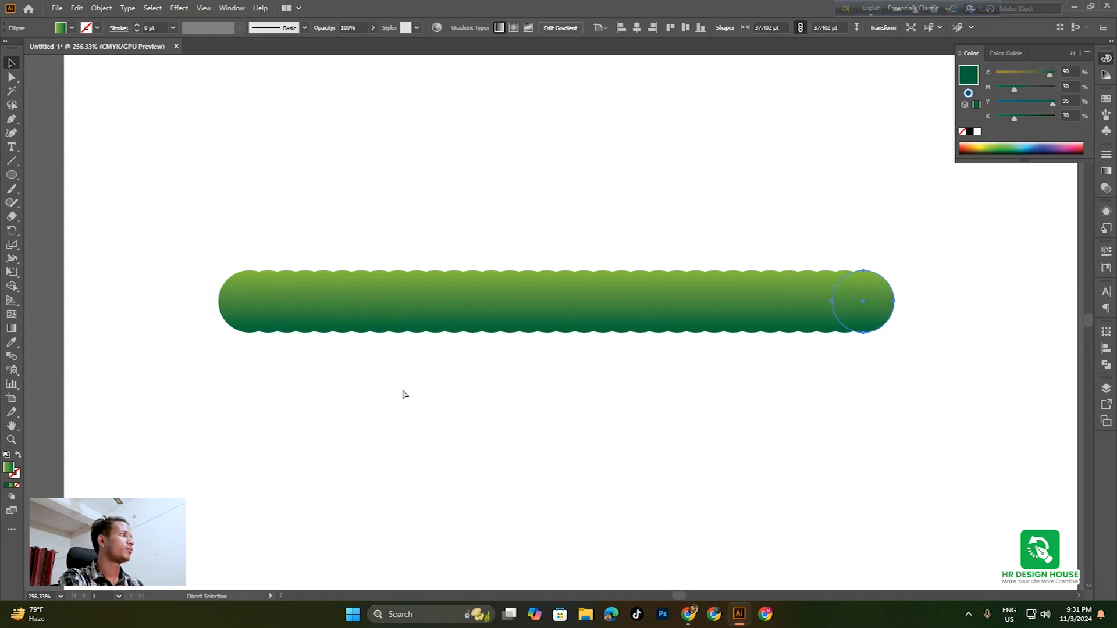
pyautogui.moveTo(560, 397); pyautogui.dragTo(465, 400)
pyautogui.moveTo(615, 413); pyautogui.dragTo(575, 410)
pyautogui.moveTo(528, 407); pyautogui.dragTo(597, 443)
pyautogui.moveTo(147, 238); pyautogui.dragTo(1041, 454)
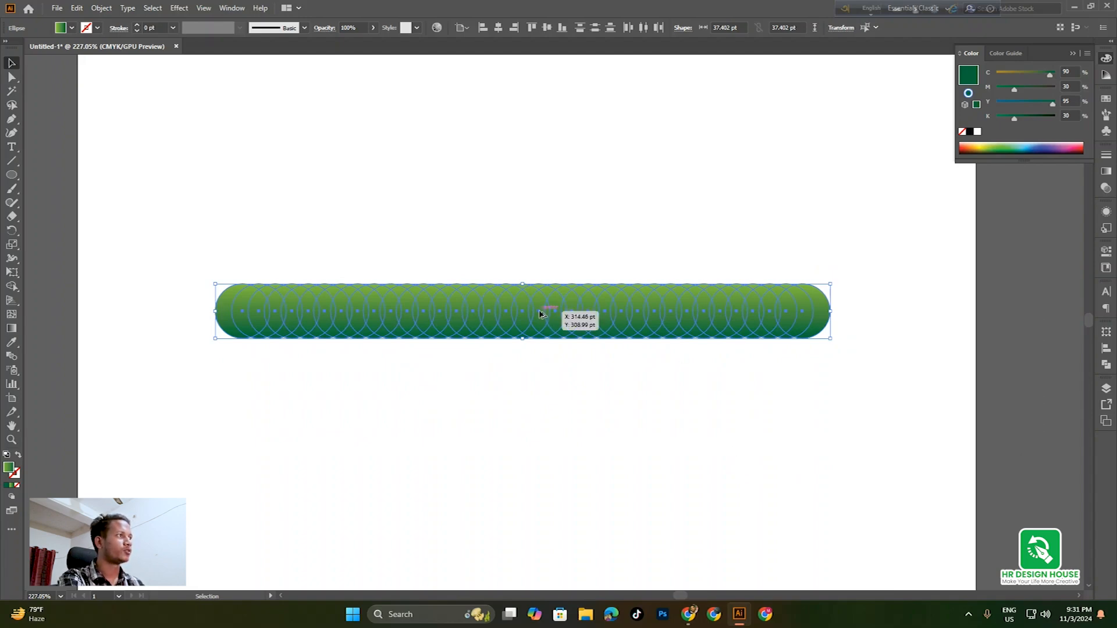
# Copy the row slightly downward, repeat with Ctrl+D to about ten rows, and select them all
pyautogui.moveTo(535, 305); pyautogui.dragTo(532, 324)
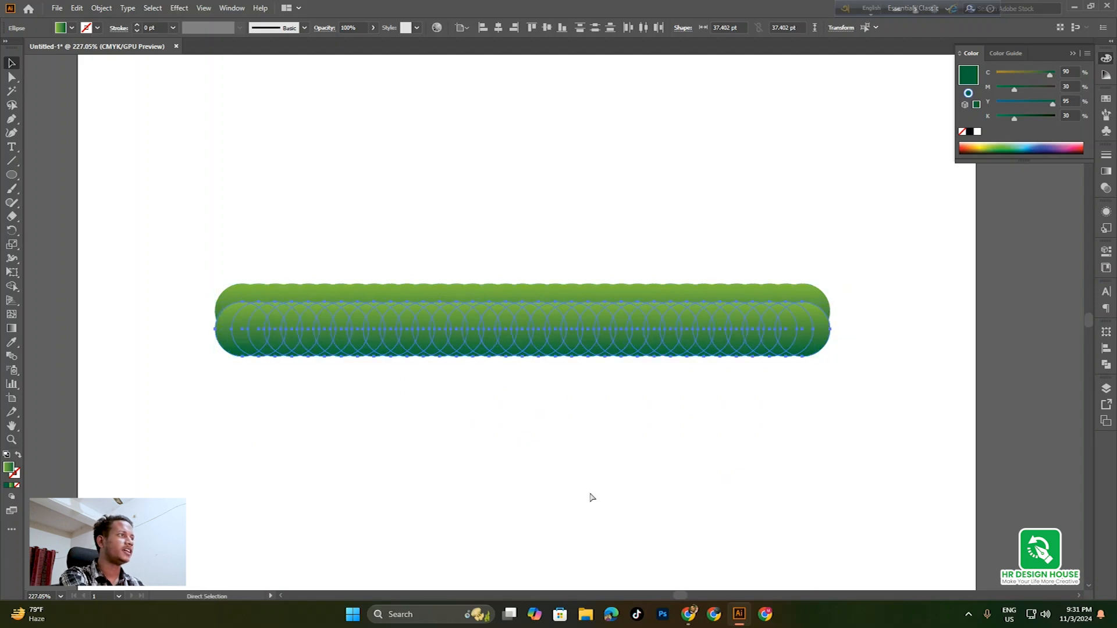
pyautogui.hotkey('ctrl', 'd')
pyautogui.hotkey('ctrl', 'd')
pyautogui.hotkey('ctrl', 'd')
pyautogui.hotkey('ctrl', 'd')
pyautogui.hotkey('ctrl', 'd')
pyautogui.hotkey('ctrl', 'd')
pyautogui.hotkey('ctrl', 'd')
pyautogui.hotkey('ctrl', 'd')
pyautogui.hotkey('ctrl', 'd')
pyautogui.hotkey('ctrl', 'd')
pyautogui.click(916, 495)
pyautogui.moveTo(916, 494); pyautogui.dragTo(902, 451)
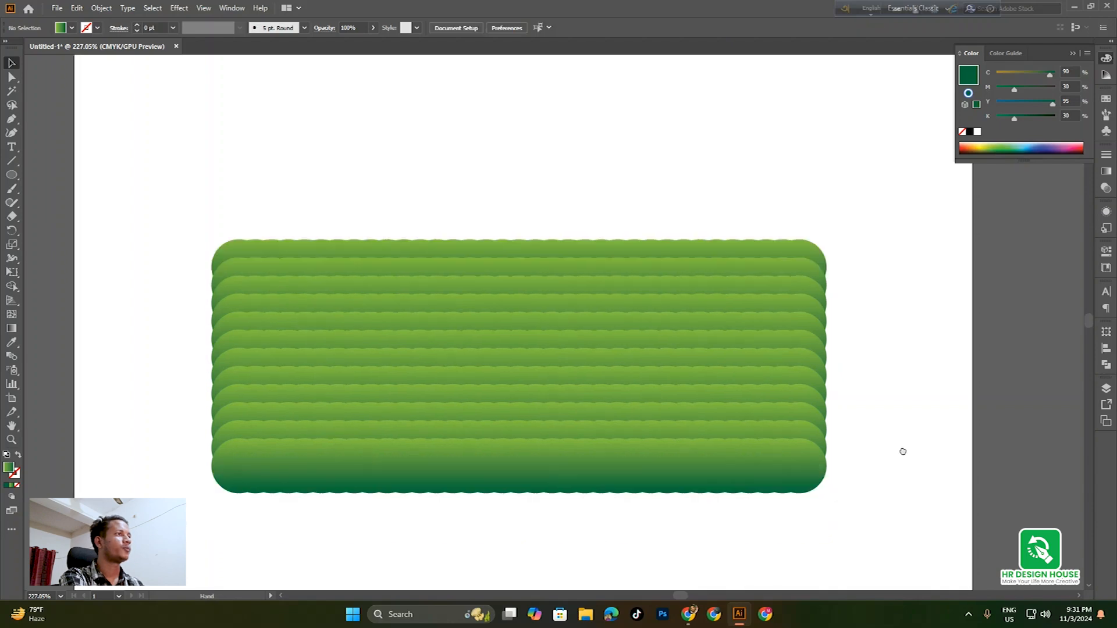
pyautogui.scroll(-1, 903, 451)
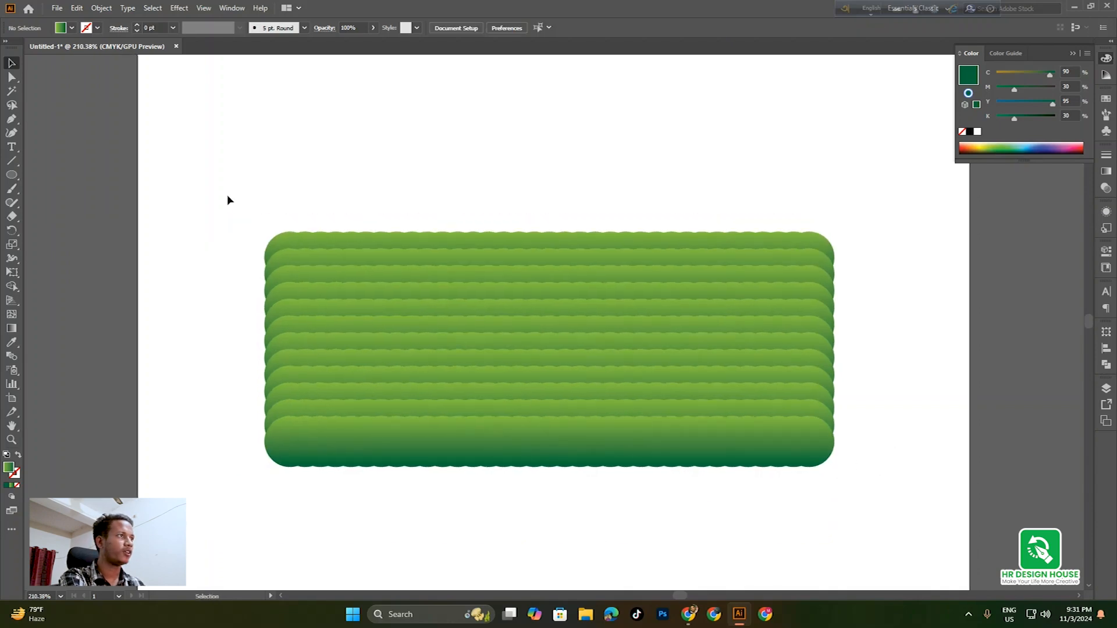
pyautogui.moveTo(228, 193); pyautogui.dragTo(891, 494)
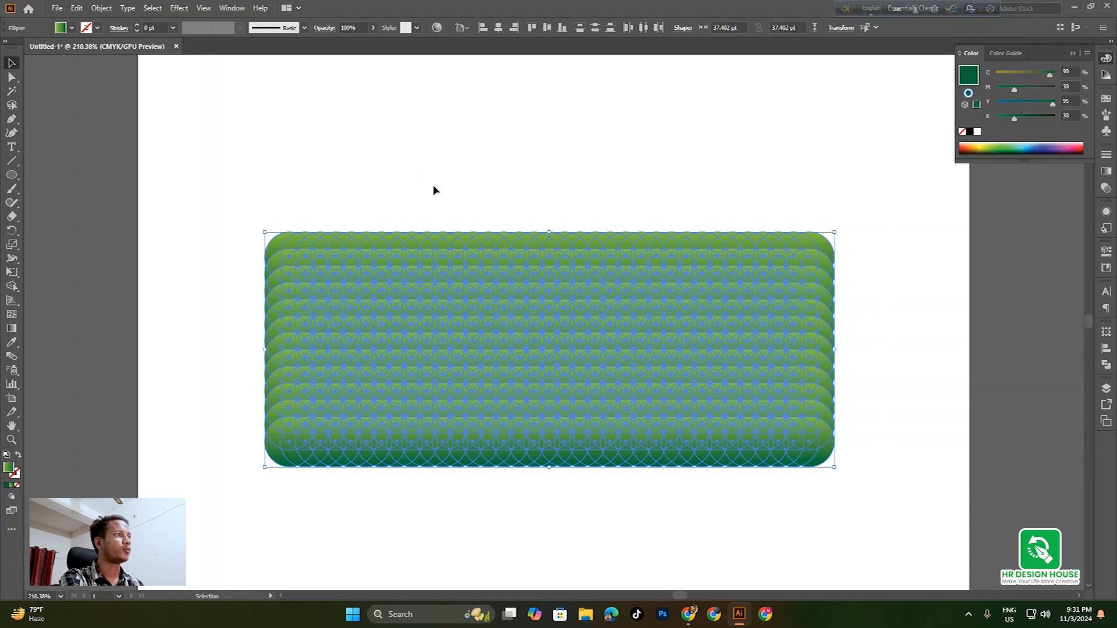
# Open Effect > Distort & Transform > Roughen for the circle block with Preview on
pyautogui.press('a')
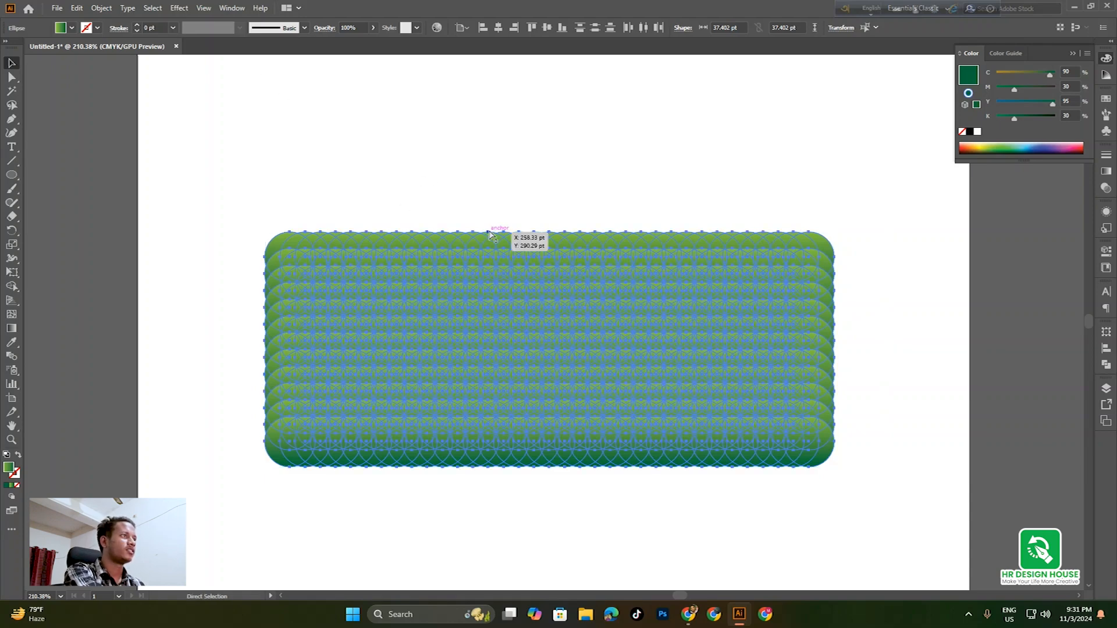
pyautogui.press('v')
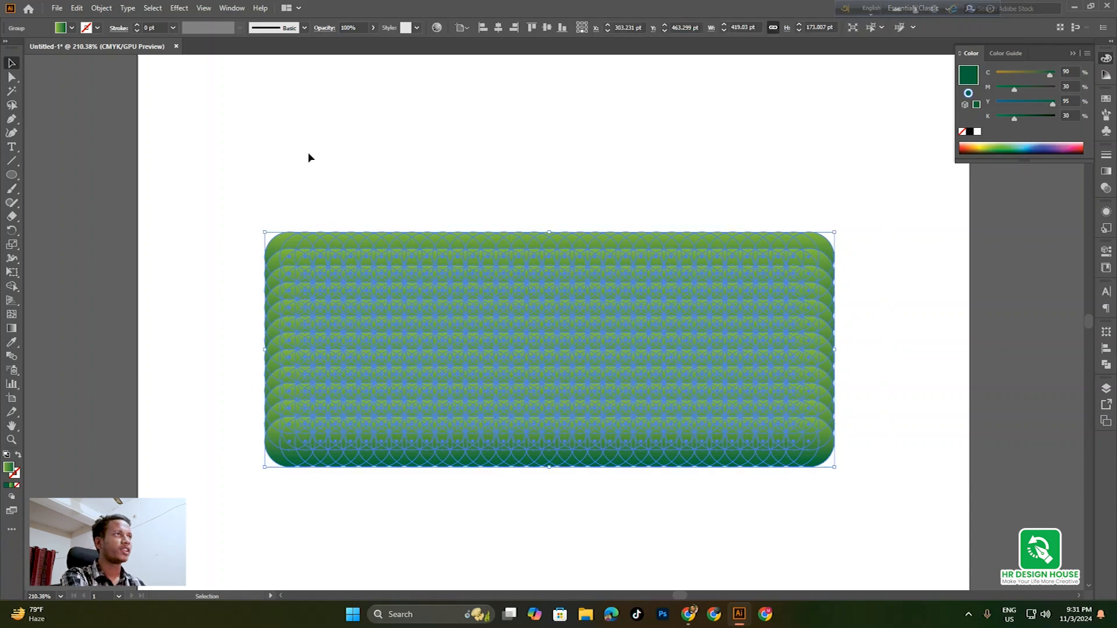
pyautogui.click(179, 10)
pyautogui.moveTo(214, 104)
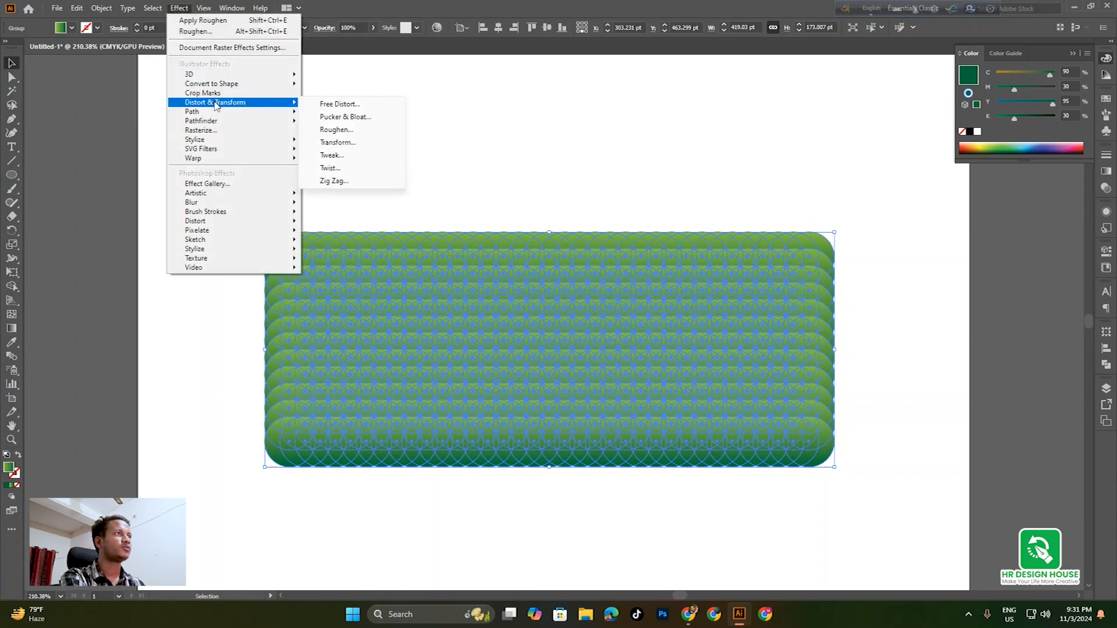
pyautogui.click(341, 130)
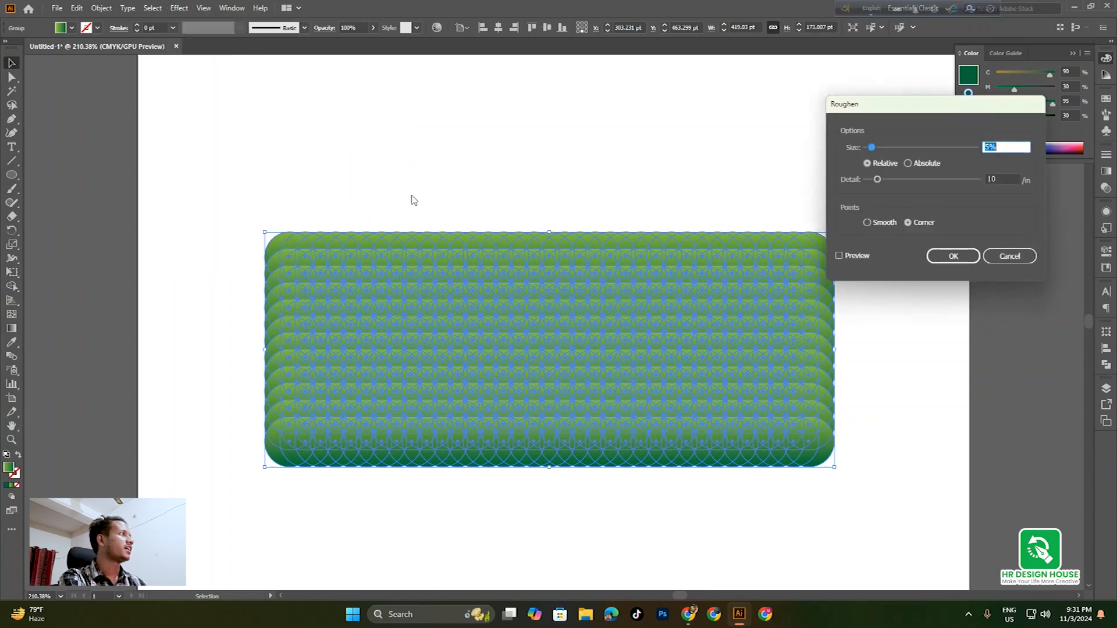
pyautogui.moveTo(884, 110)
pyautogui.mouseDown()
pyautogui.moveTo(859, 99)
pyautogui.moveTo(874, 101)
pyautogui.mouseUp()
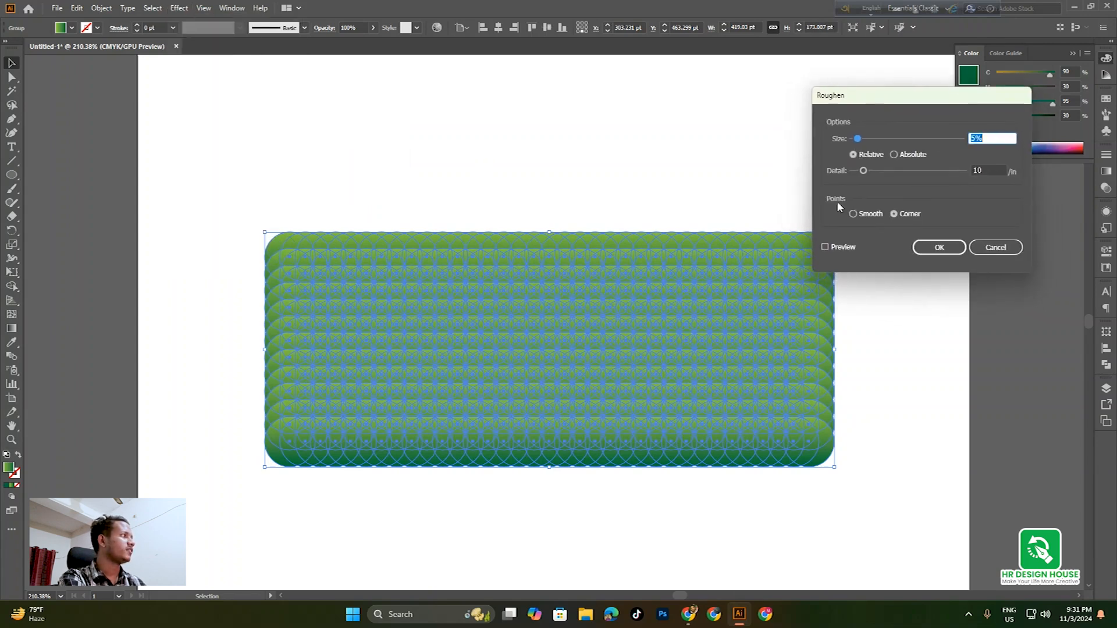
pyautogui.click(832, 248)
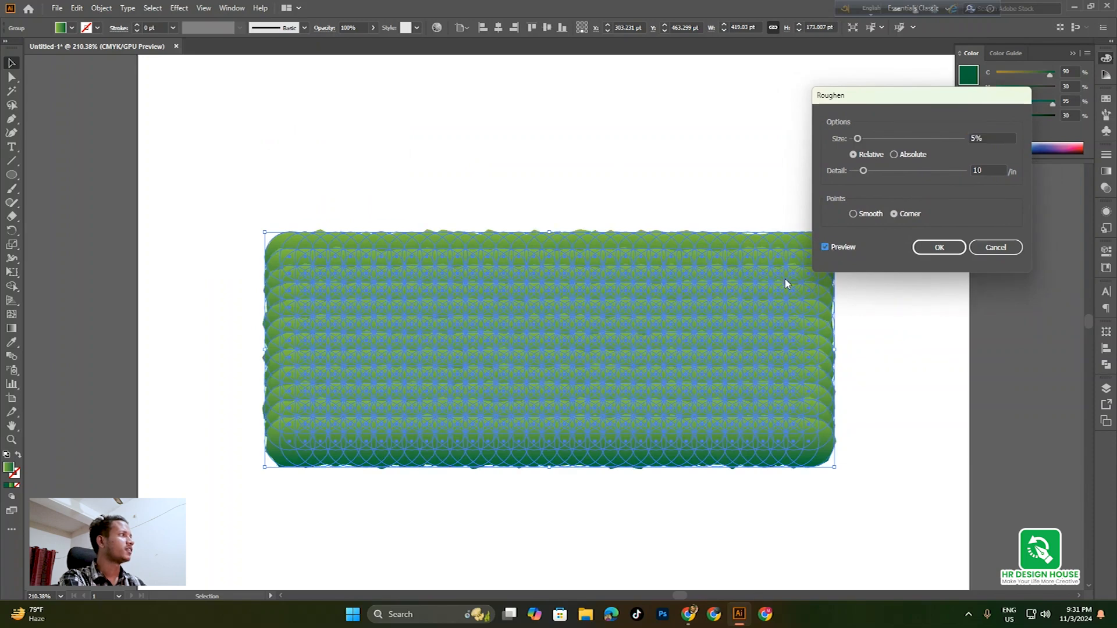
# Apply Roughen with Size 80%, Detail 80/in and Corner points, then reselect the grass group
pyautogui.click(905, 139)
pyautogui.moveTo(905, 139); pyautogui.dragTo(941, 141)
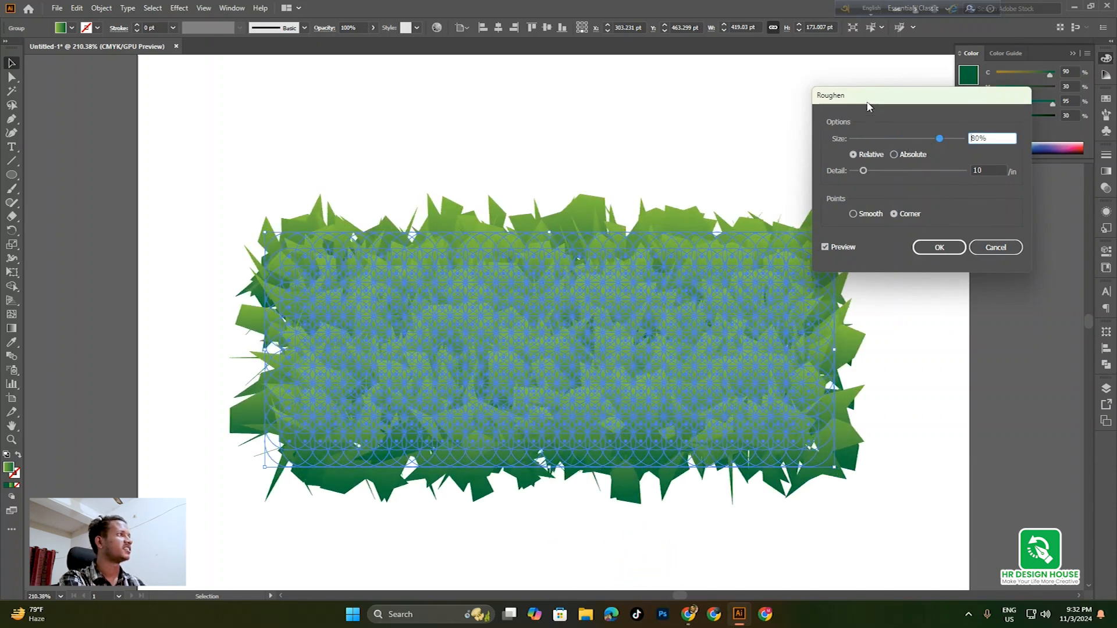
pyautogui.moveTo(867, 106); pyautogui.dragTo(890, 103)
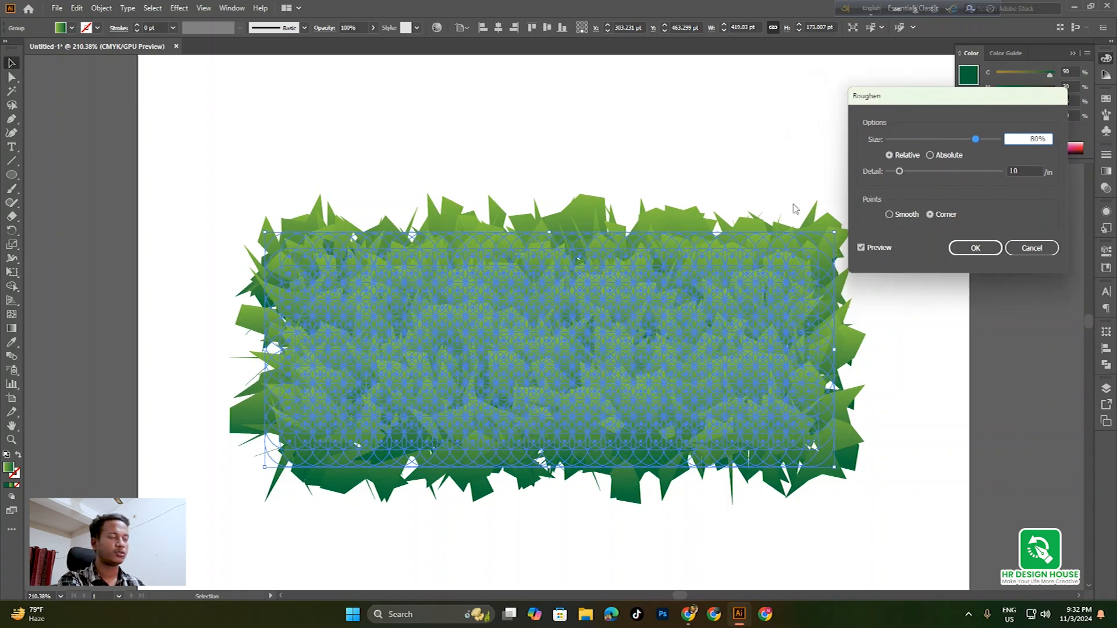
pyautogui.moveTo(901, 173); pyautogui.dragTo(973, 173)
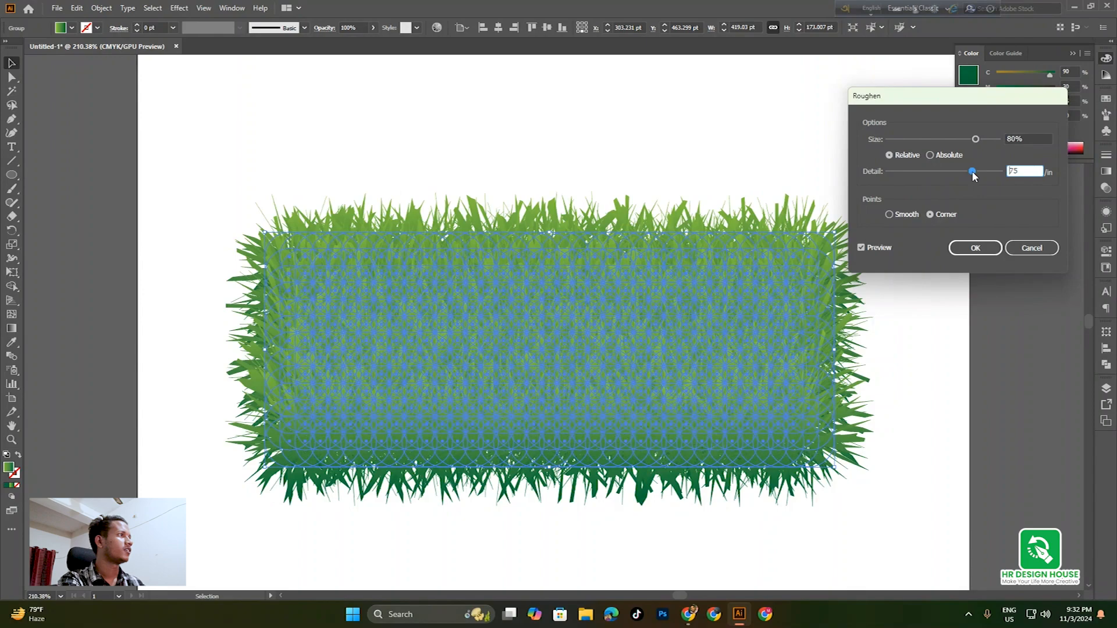
pyautogui.write('80')
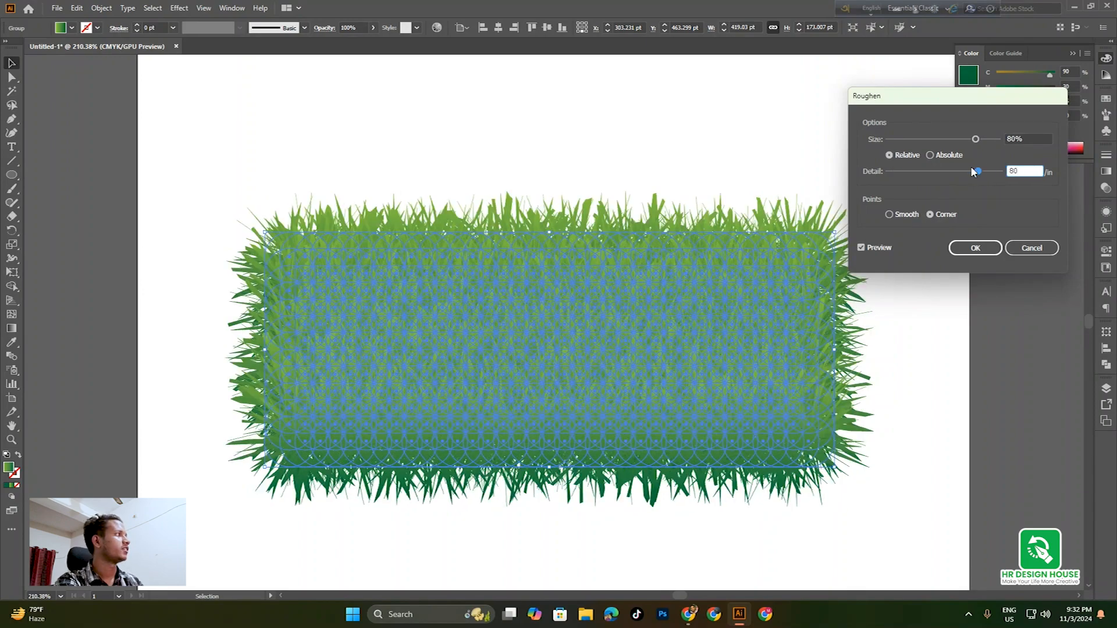
pyautogui.click(860, 247)
pyautogui.click(860, 247)
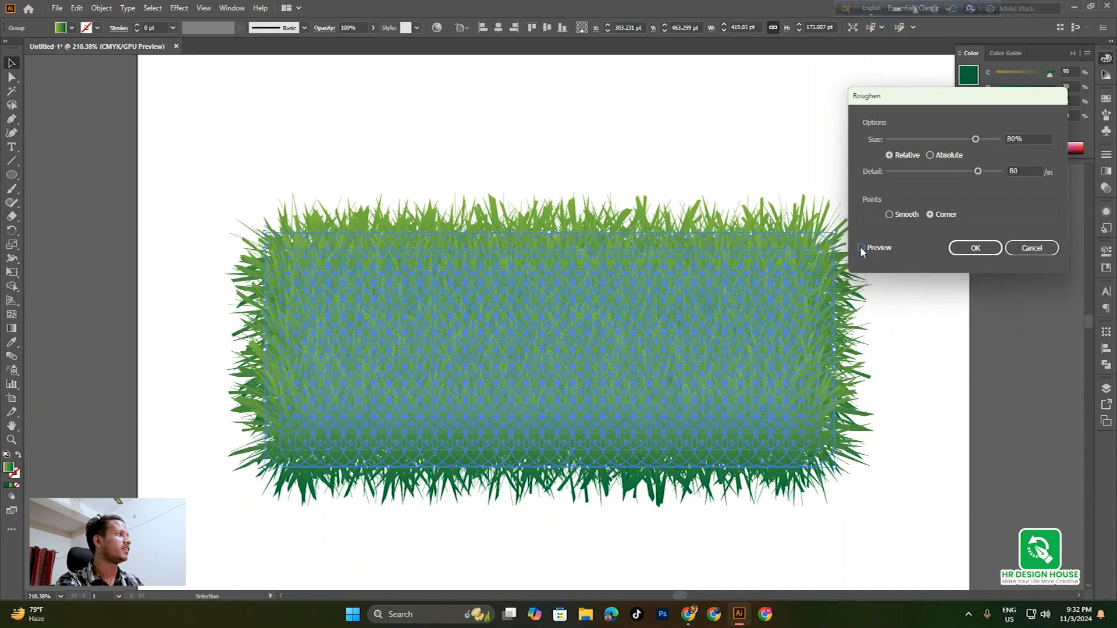
pyautogui.click(966, 251)
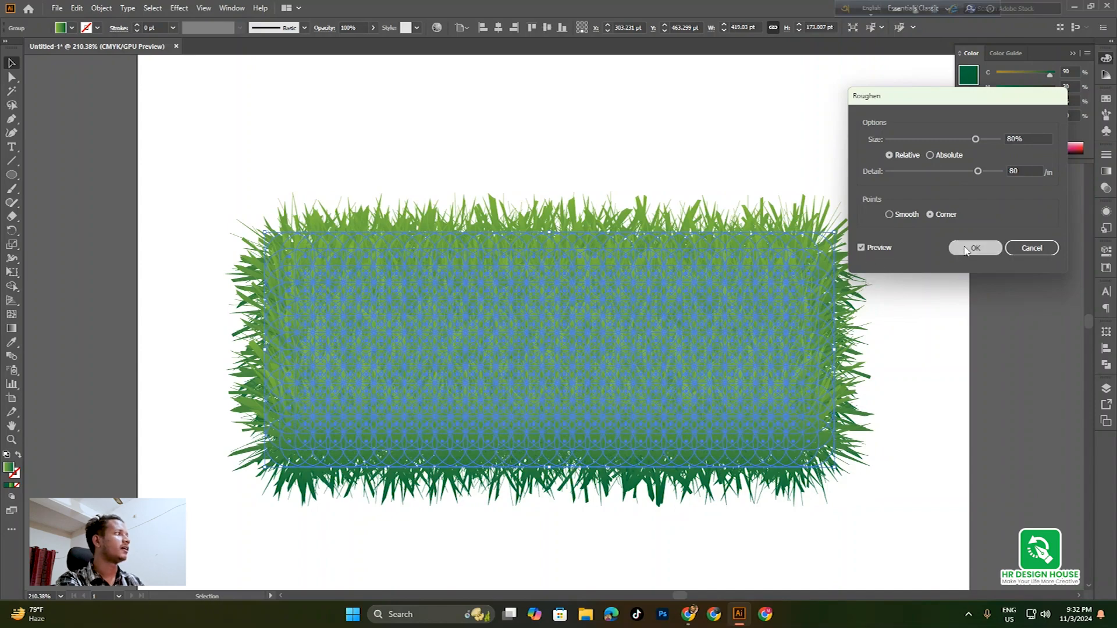
pyautogui.click(943, 312)
pyautogui.moveTo(632, 376); pyautogui.dragTo(533, 384)
pyautogui.moveTo(154, 179); pyautogui.dragTo(954, 542)
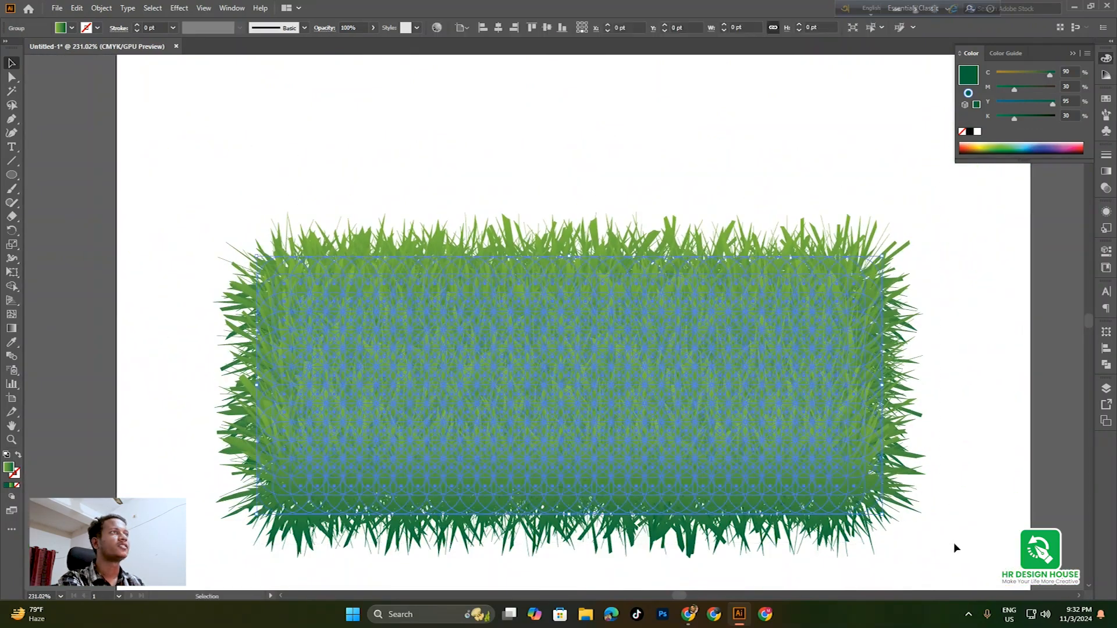
# Open Pucker & Bloat and preview bloat amounts between about 44% and 64%
pyautogui.click(179, 9)
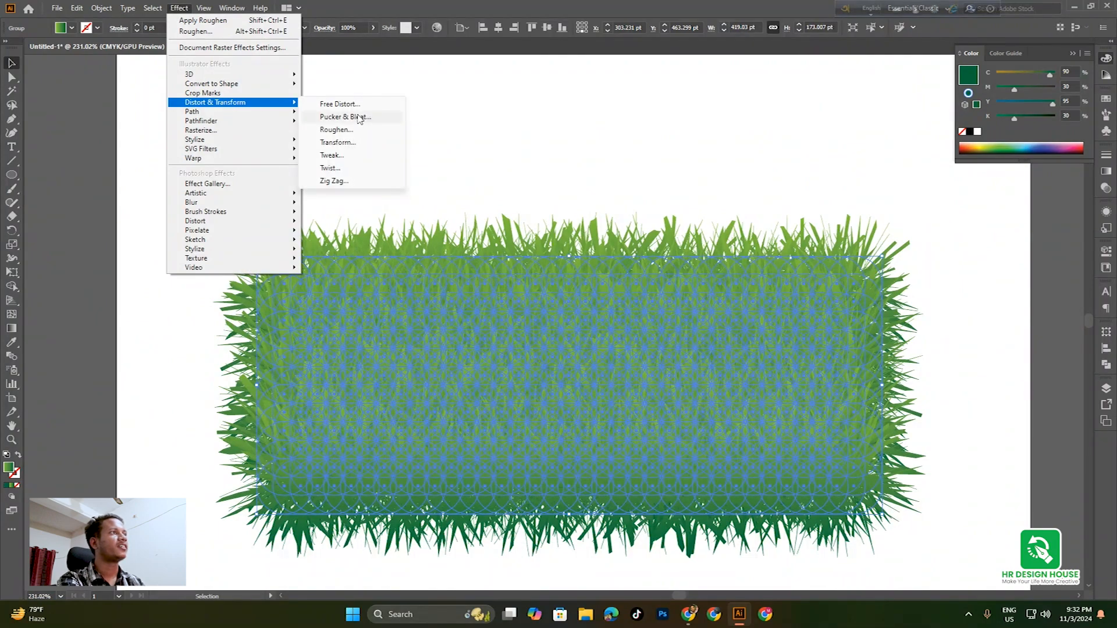
pyautogui.click(372, 120)
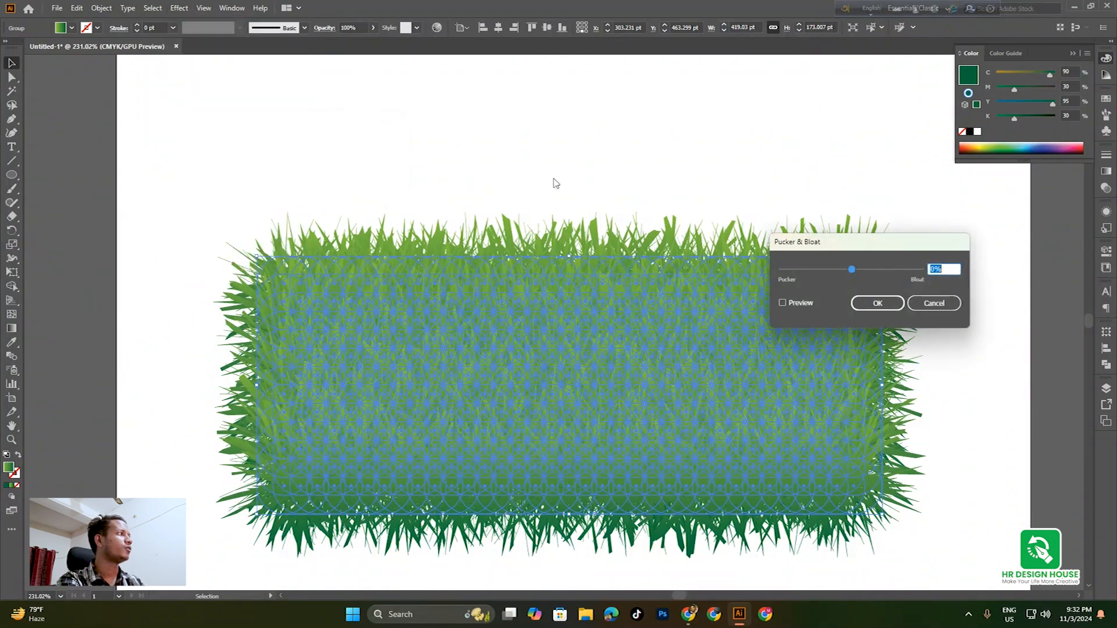
pyautogui.moveTo(867, 250); pyautogui.dragTo(877, 182)
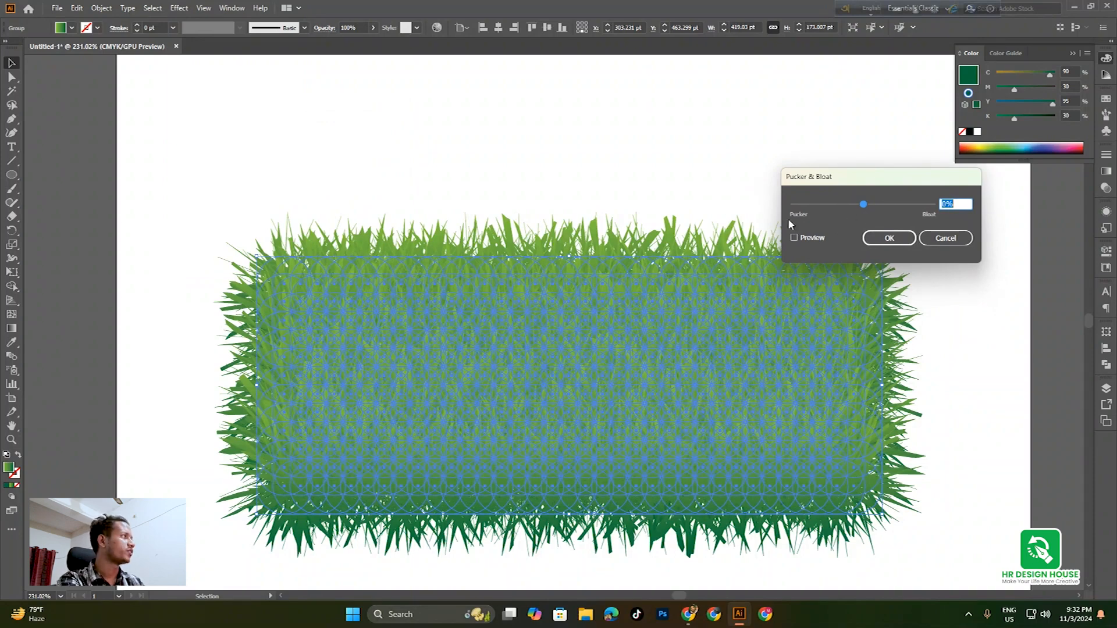
pyautogui.click(878, 204)
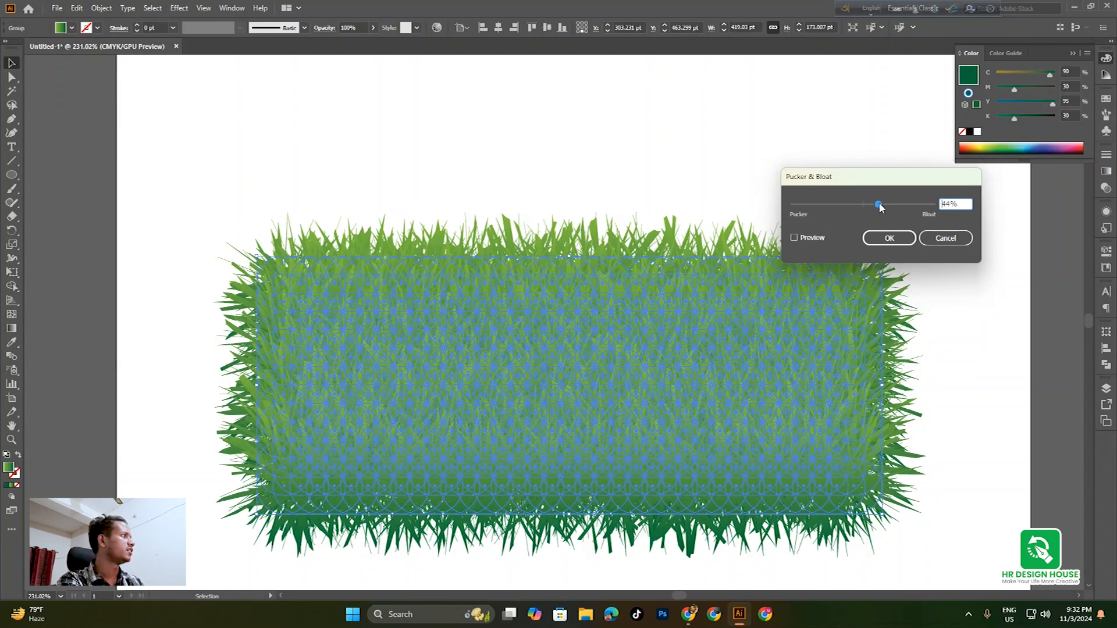
pyautogui.moveTo(877, 204); pyautogui.dragTo(877, 205)
pyautogui.moveTo(876, 205); pyautogui.dragTo(885, 205)
pyautogui.click(794, 238)
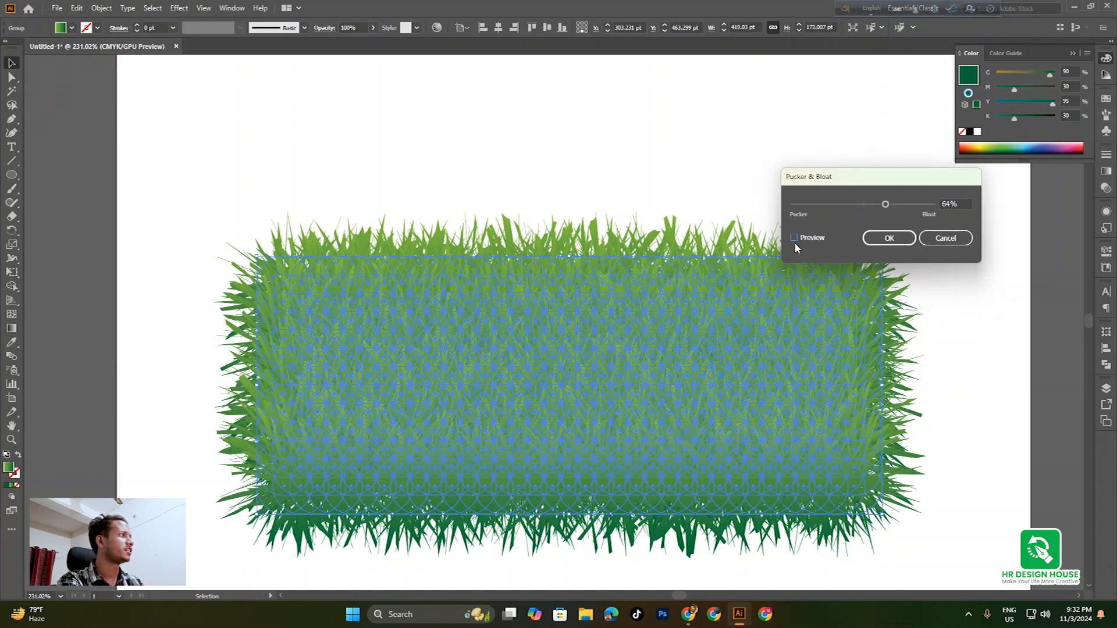
pyautogui.click(794, 239)
# Set the bloat amount to exactly 50% and apply the effect
pyautogui.moveTo(883, 203); pyautogui.dragTo(882, 208)
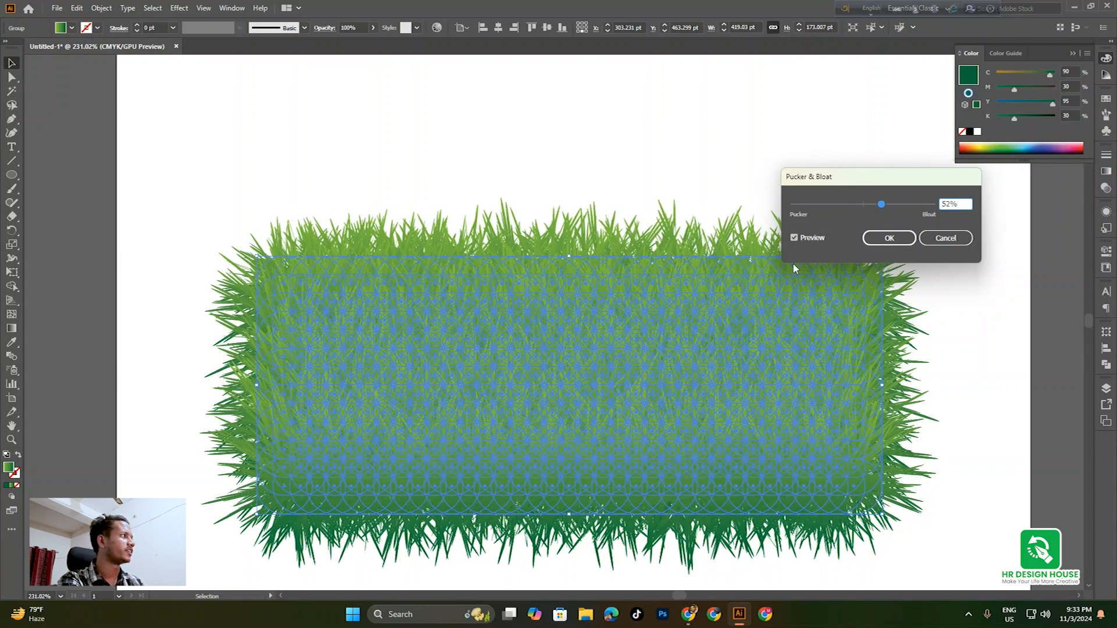
pyautogui.moveTo(956, 204); pyautogui.dragTo(934, 196)
pyautogui.write('50')
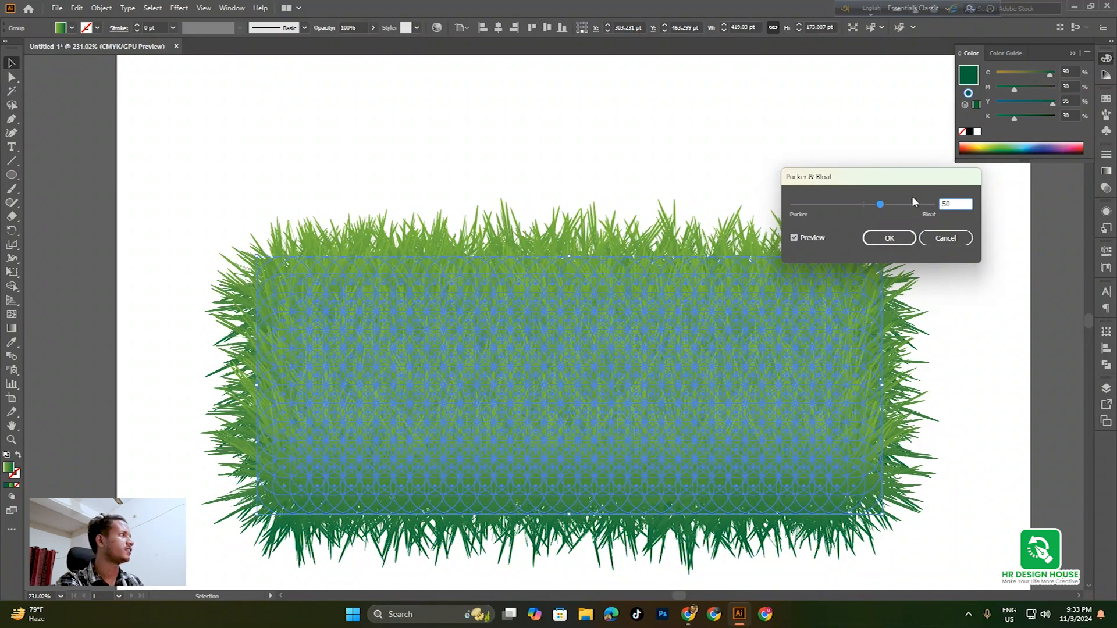
pyautogui.press('Tab')
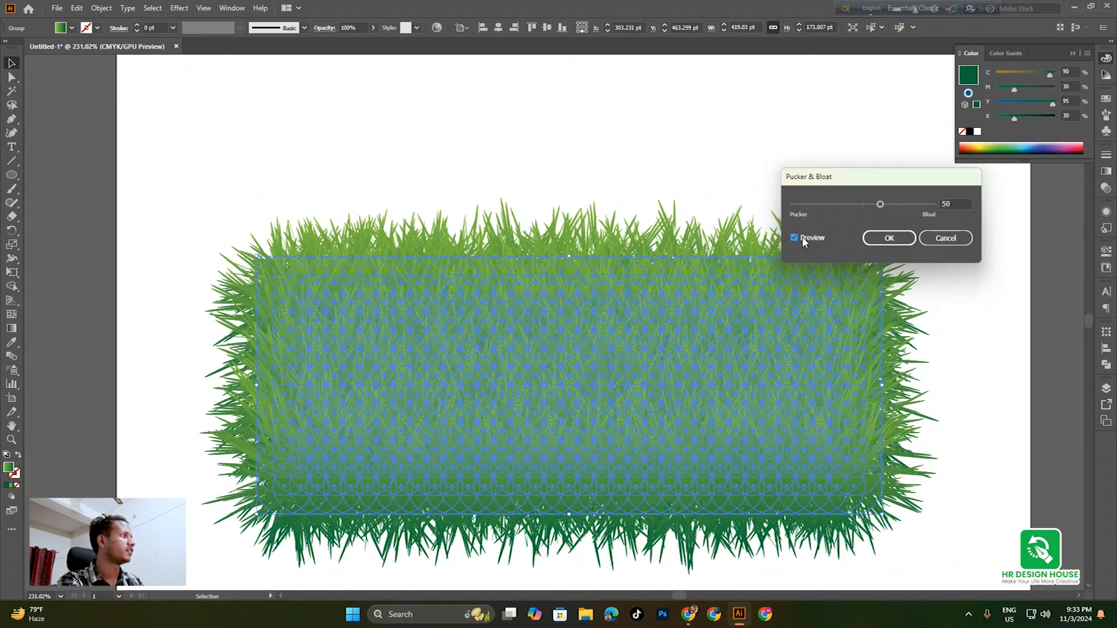
pyautogui.click(888, 238)
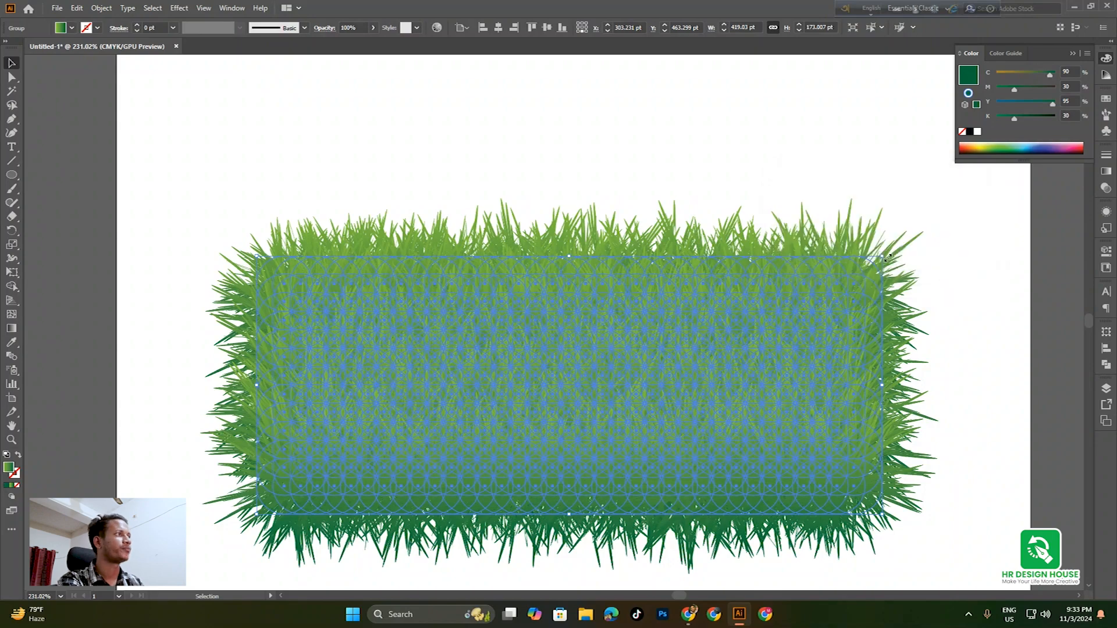
pyautogui.click(554, 125)
pyautogui.moveTo(581, 262); pyautogui.dragTo(751, 356)
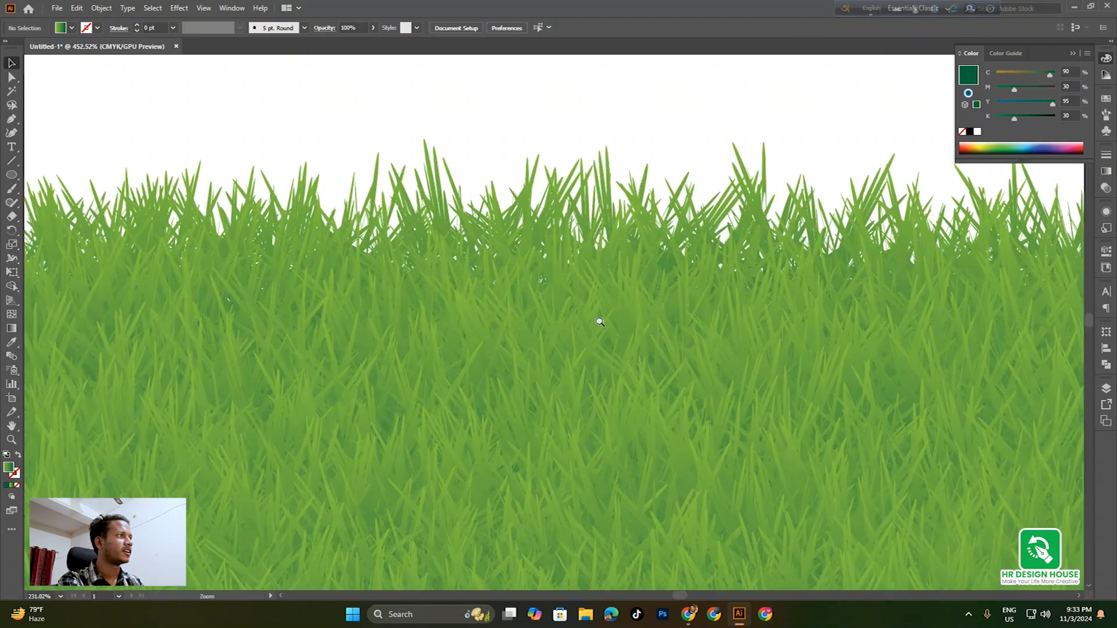
pyautogui.moveTo(596, 319); pyautogui.dragTo(592, 345)
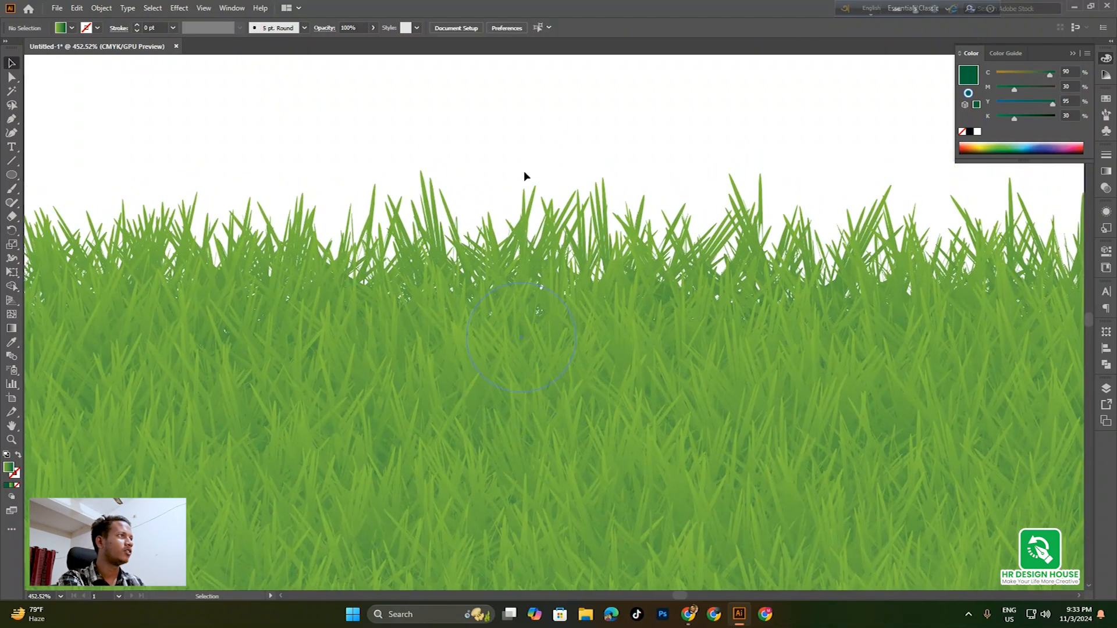
pyautogui.moveTo(669, 341); pyautogui.dragTo(563, 352)
pyautogui.moveTo(612, 448); pyautogui.dragTo(587, 349)
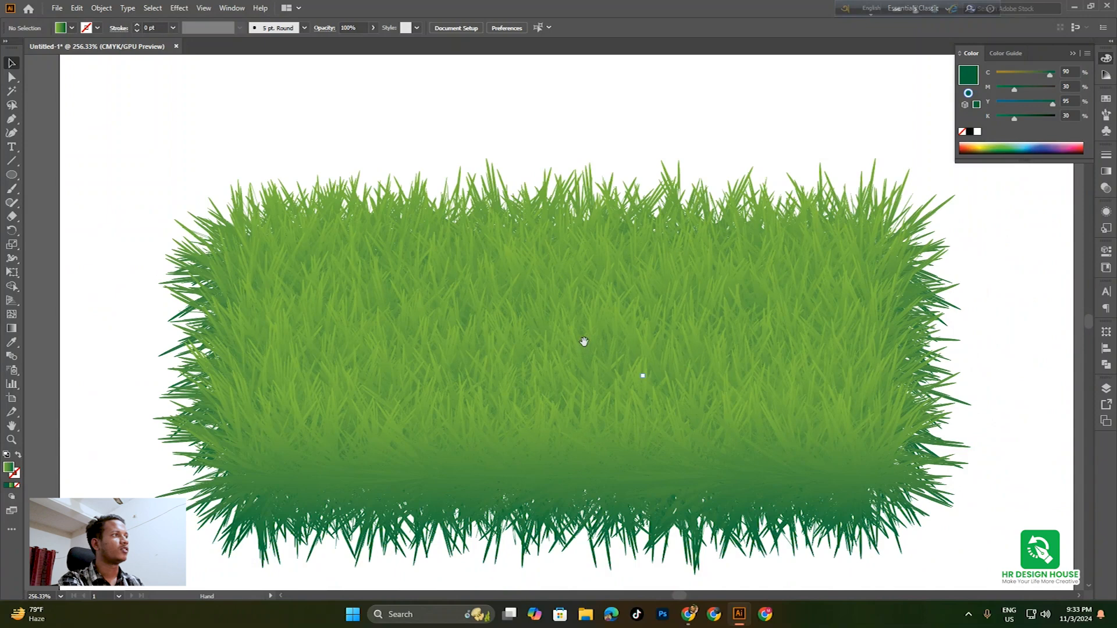